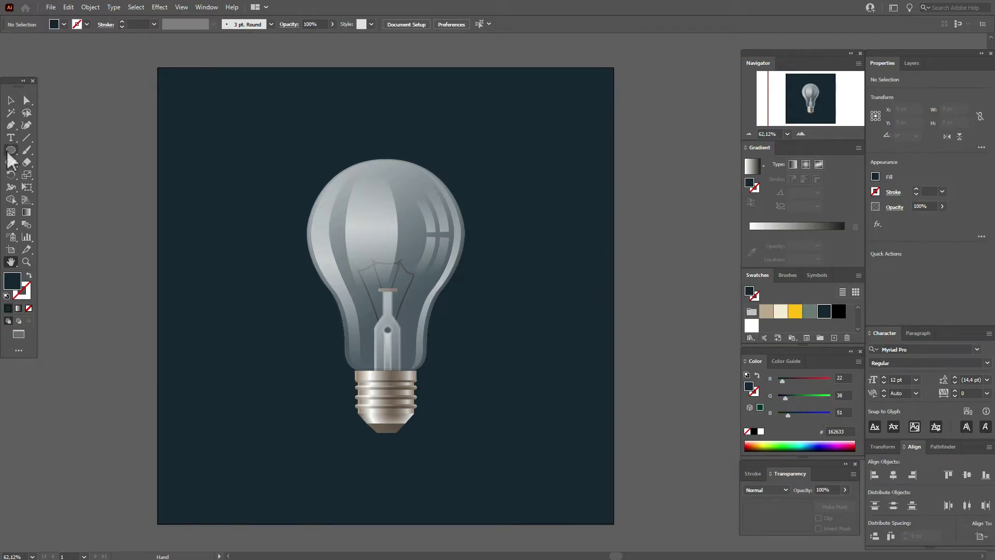
Draw a circle to the right of the bulb and give it a radial gradient fill.
left_click_drag(9, 151, 48, 181)
left_click_drag(505, 150, 679, 357)
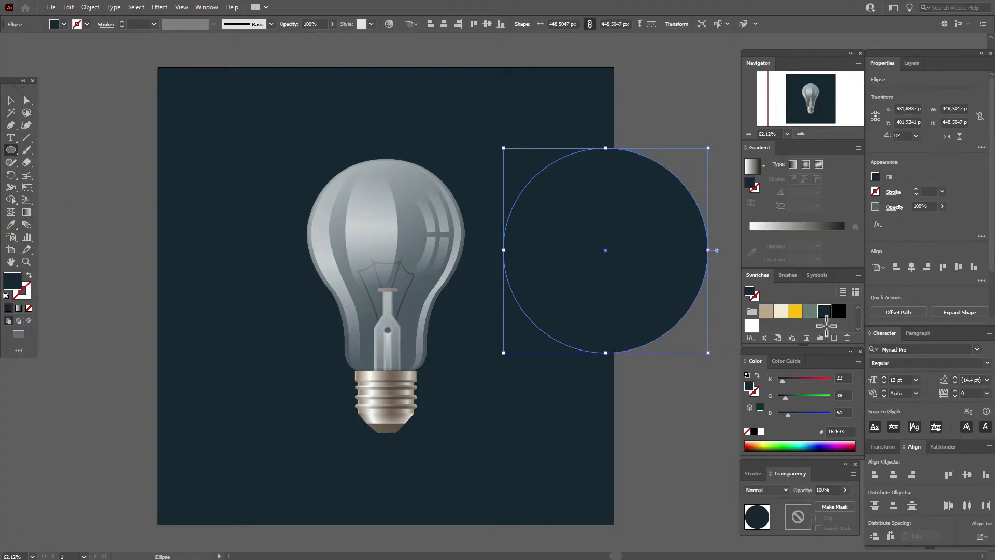
left_click(761, 171)
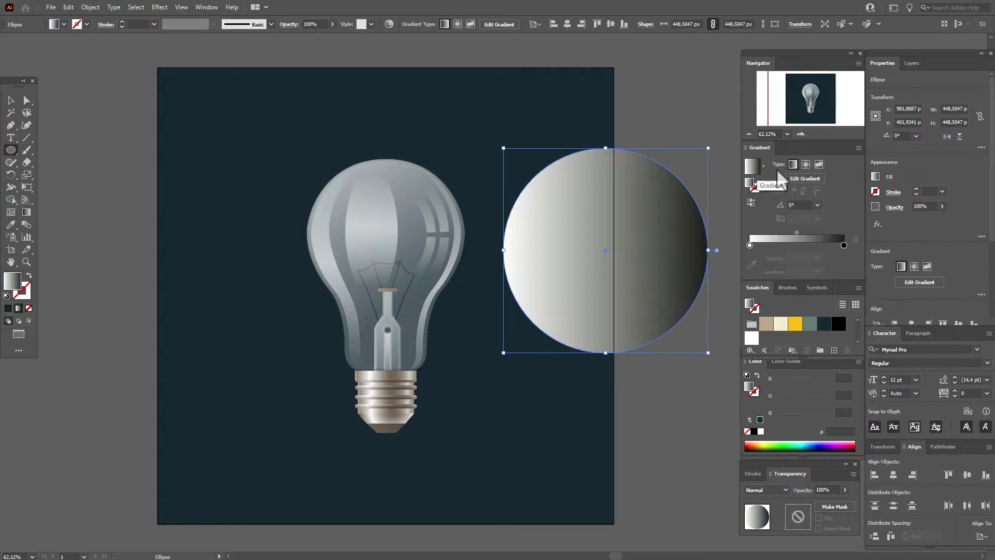
left_click(805, 164)
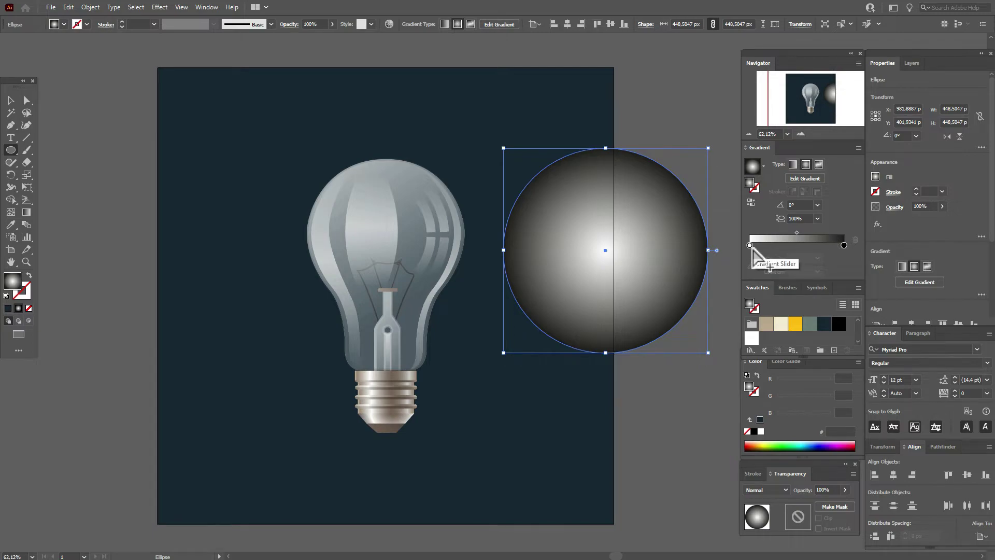
Set the gradient stops to white and black, and add a yellow ffbd08 stop.
left_click_drag(752, 337, 750, 245)
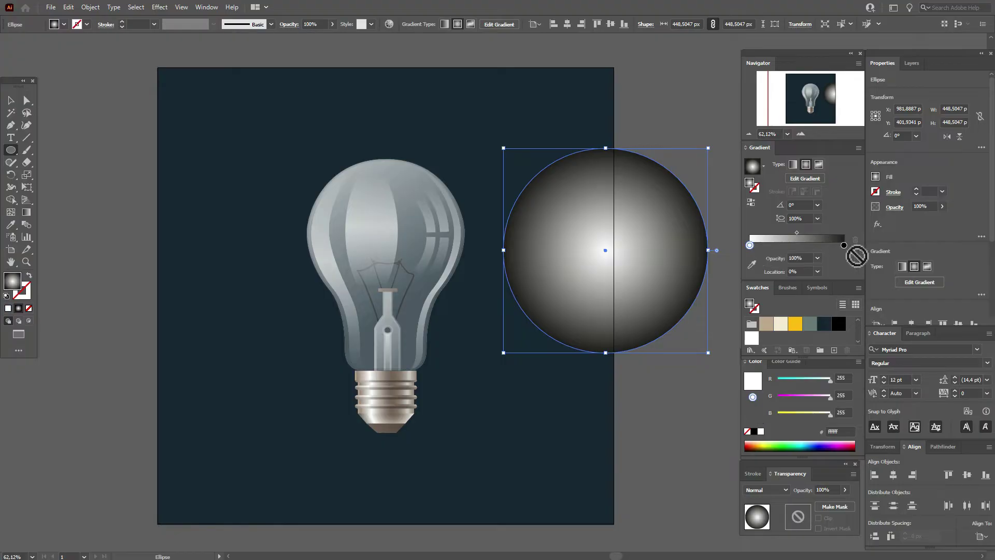
left_click_drag(838, 324, 845, 247)
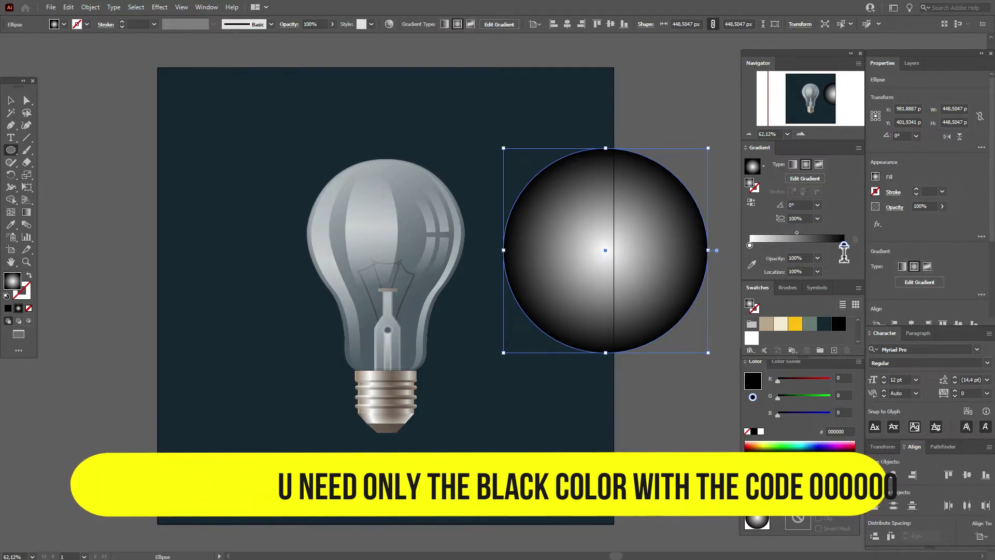
left_click_drag(795, 323, 776, 241)
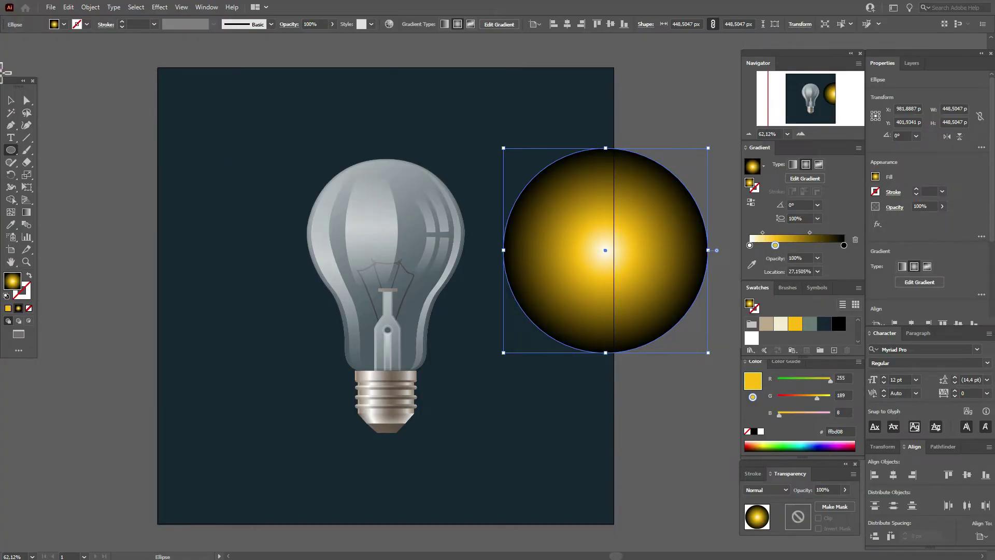
Move the gradient circle over the bulb and set its blend mode to Screen.
left_click(12, 102)
left_click_drag(655, 270, 446, 259)
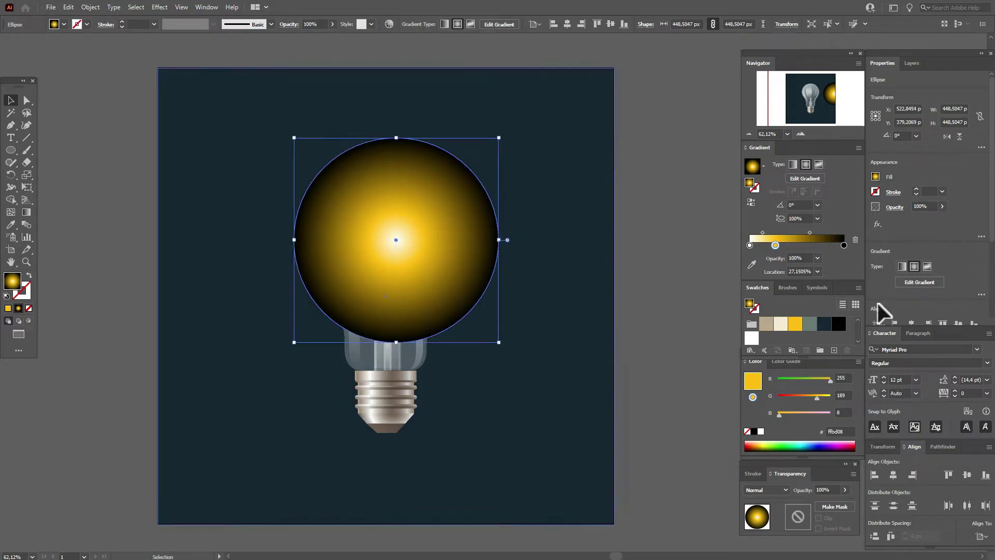
left_click(895, 207)
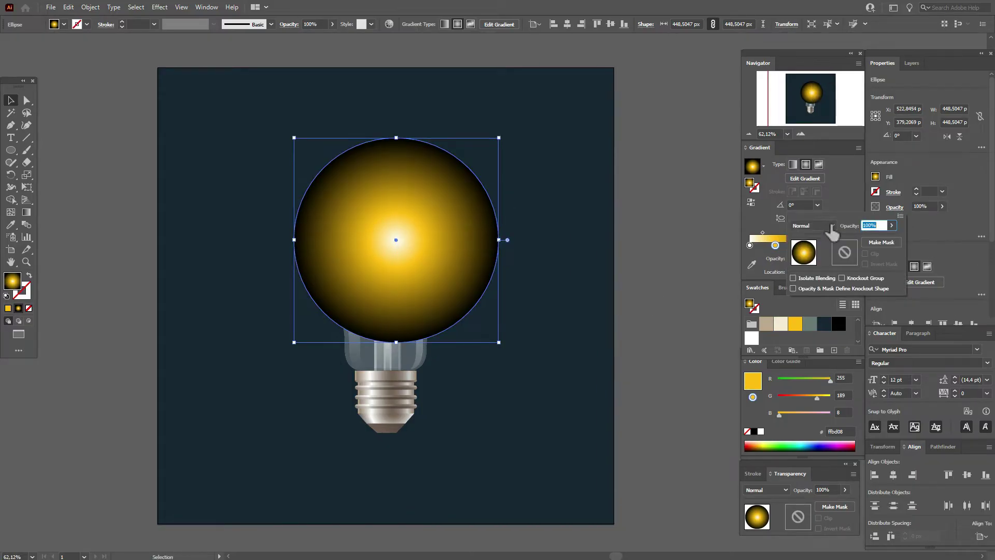
left_click(812, 225)
left_click(827, 300)
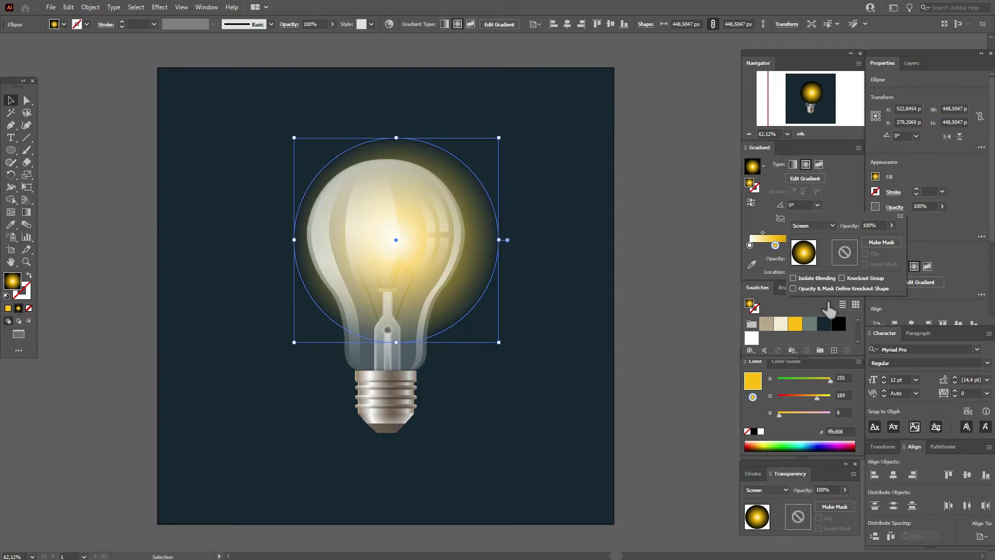
left_click(429, 241)
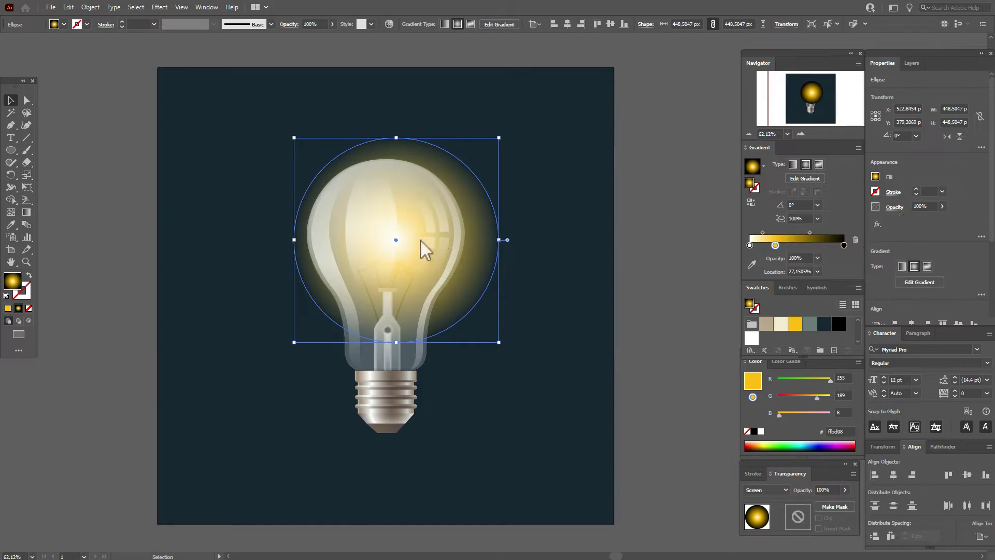
Centre the glow over the bulb, shift its gradient midpoint, and enlarge it proportionally.
left_click_drag(427, 242, 416, 244)
left_click_drag(809, 232, 804, 232)
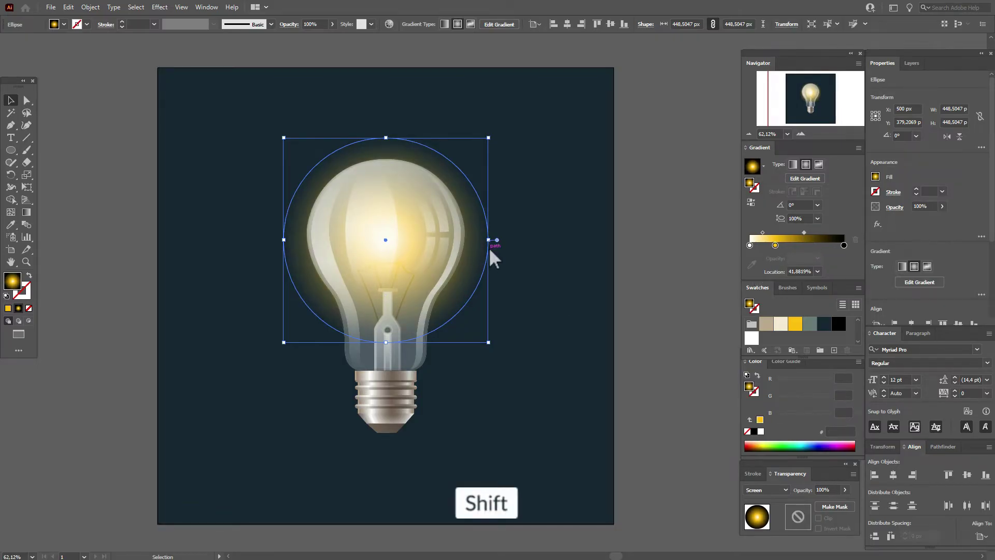
mouse_move(489, 240)
left_mouse_down()
mouse_move(530, 249)
mouse_move(477, 251)
mouse_move(482, 259)
mouse_move(472, 247)
left_mouse_up()
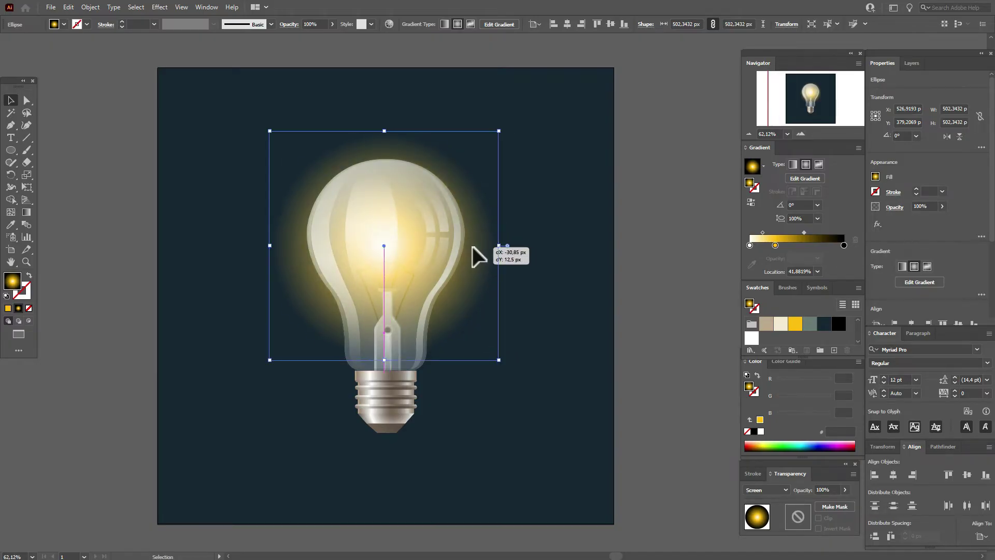
Paste a copy of the glow in front, shrink it, and move it up into the bulb.
key("ctrl+c")
key("ctrl+f")
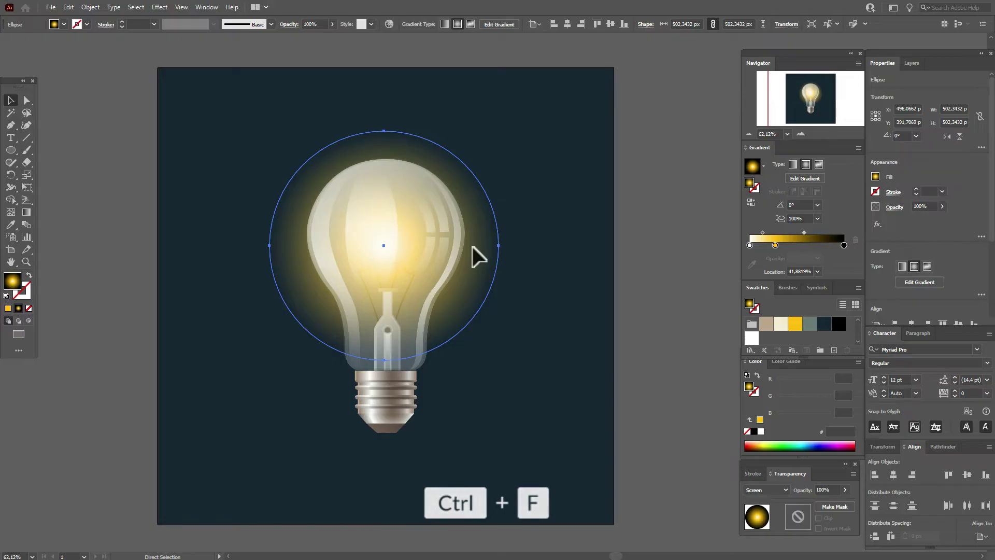
left_click_drag(384, 131, 389, 250)
left_click_drag(389, 303, 393, 262)
Paste another glow copy, narrow it to a 301.9 × 480 px ellipse, and place it over the filament.
key("ctrl+c")
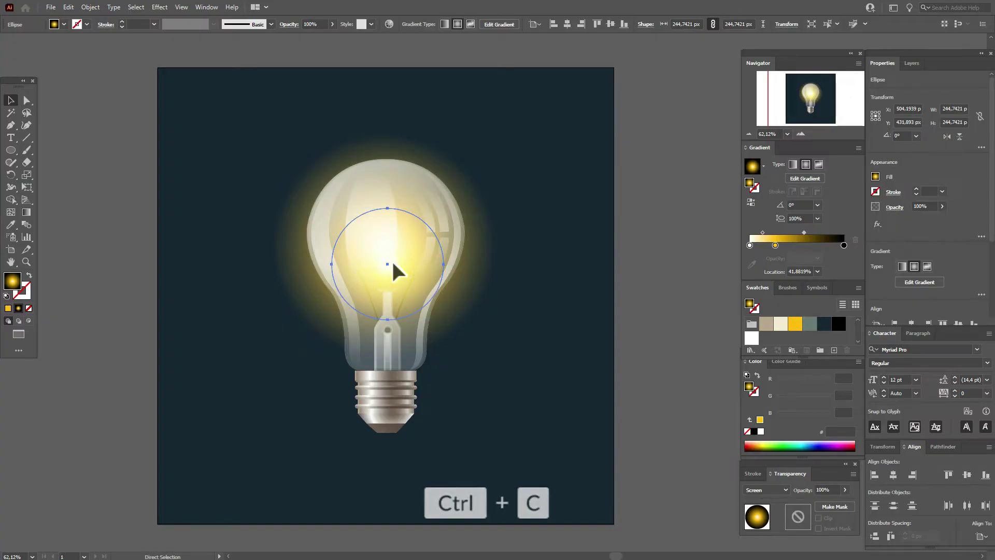
key("ctrl+f")
left_click_drag(444, 264, 474, 274)
mouse_move(401, 265)
left_mouse_down()
mouse_move(384, 280)
mouse_move(448, 284)
mouse_move(384, 273)
left_mouse_up()
Select the dark background rectangle and give it a radial gradient.
left_click(689, 291)
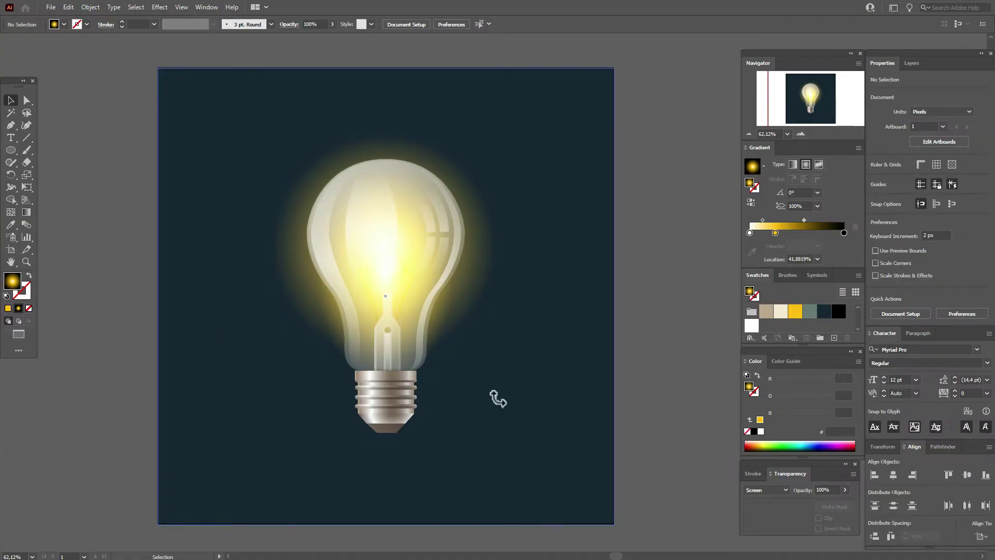
left_click(555, 416)
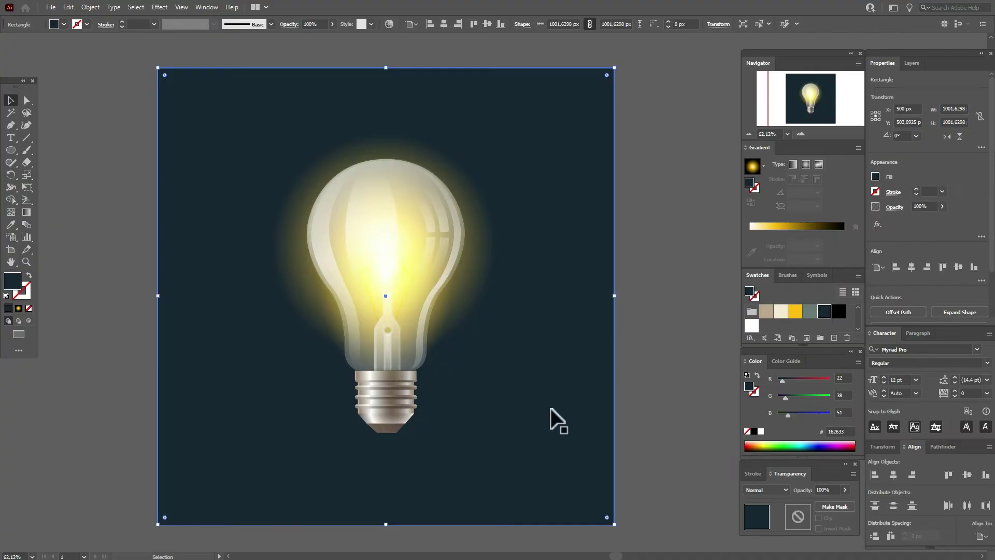
left_click(806, 166)
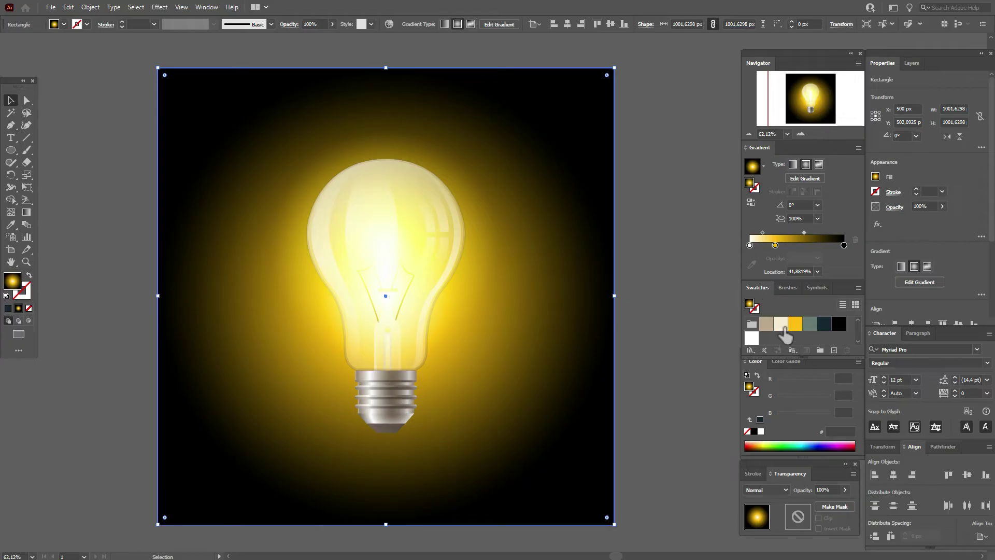
Set the background gradient to a cream centre, a grey-green 697c76 middle stop, and a 162633 dark navy edge.
left_click(750, 245)
left_click_drag(781, 324, 776, 248)
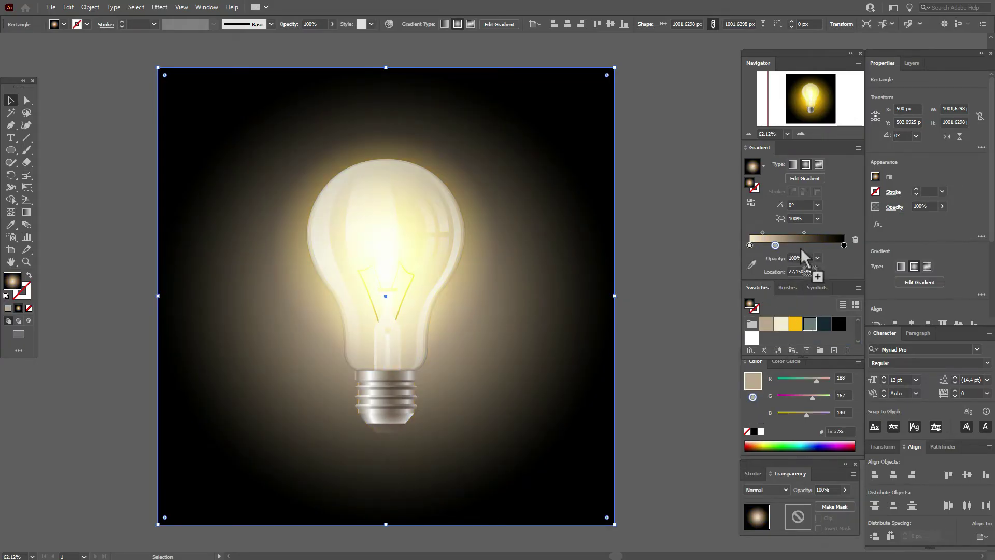
left_click(798, 240)
left_click(810, 324)
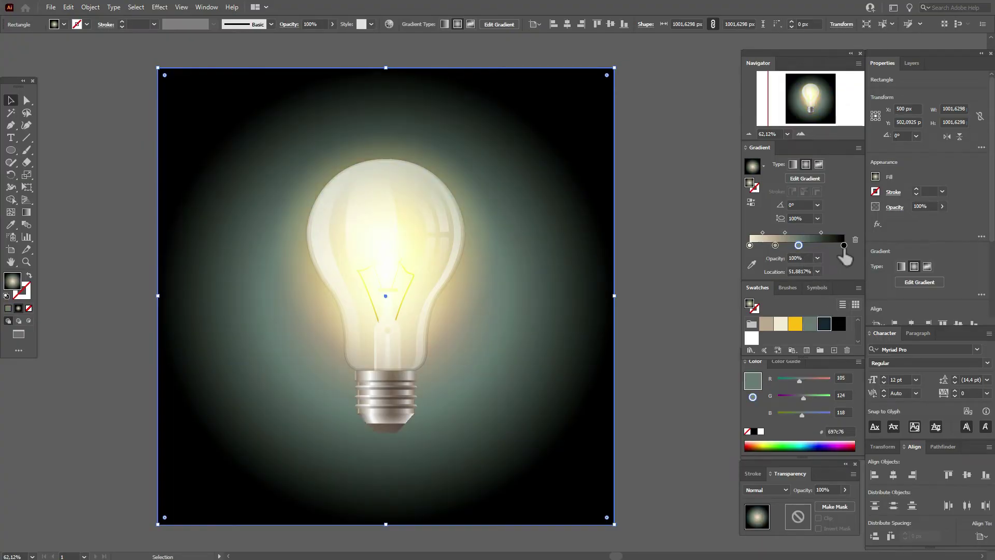
left_click(843, 245)
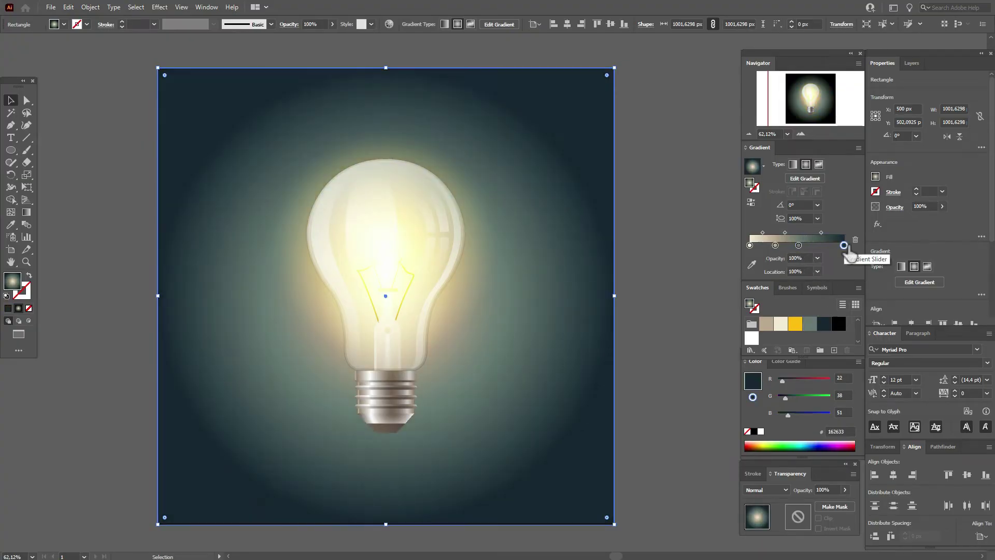
left_click(25, 215)
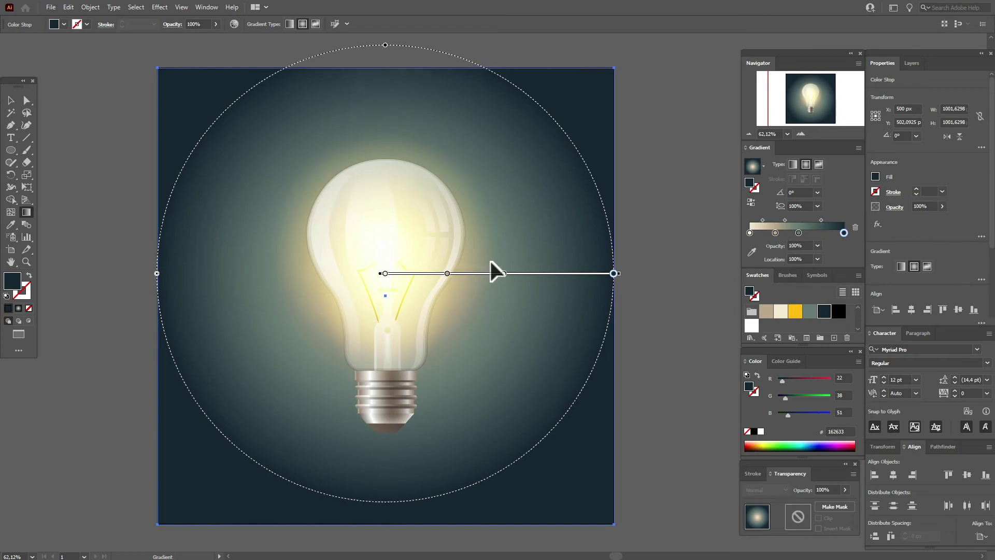
Move the background gradient centre up-left behind the bulb and pull the grey-green stop in to 35.75%.
left_click_drag(490, 265, 494, 247)
mouse_move(774, 232)
left_mouse_down()
mouse_move(807, 222)
mouse_move(764, 233)
mouse_move(800, 220)
mouse_move(783, 233)
left_mouse_up()
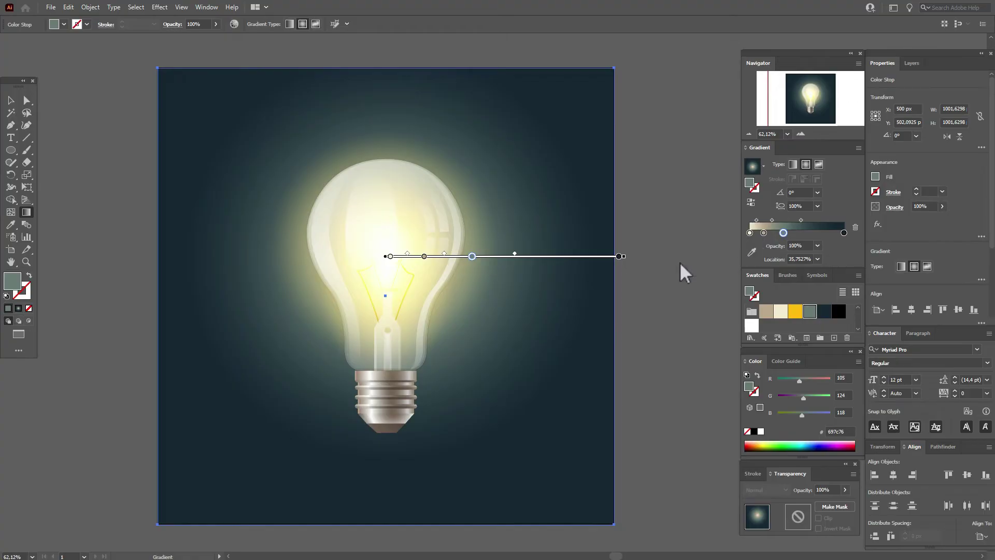
left_click_drag(488, 255, 481, 242)
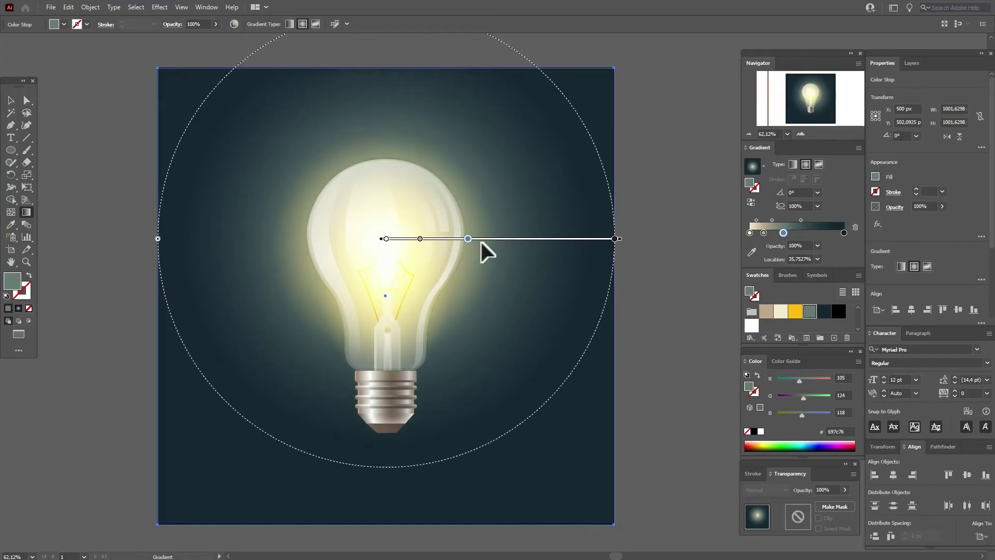
left_click(10, 100)
left_click(91, 124)
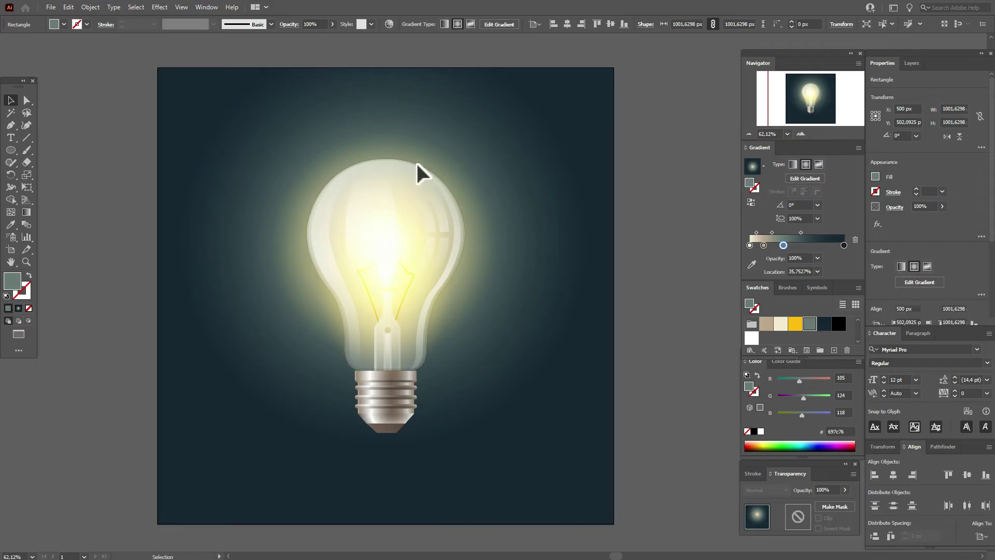
Move the yellow glow's gradient midpoint to 33.76% and scale the glow circle to 530.92 px.
left_click(449, 169)
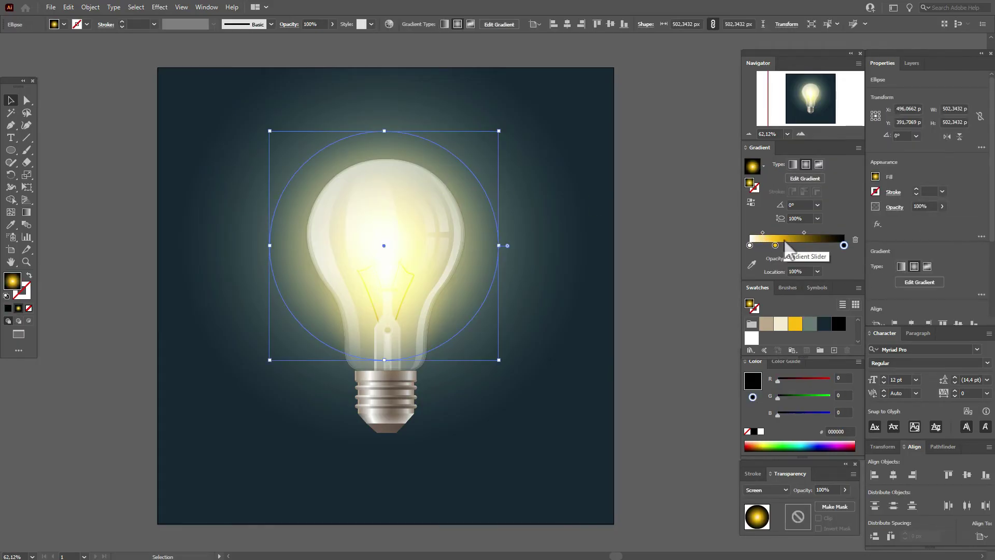
left_click_drag(803, 232, 798, 232)
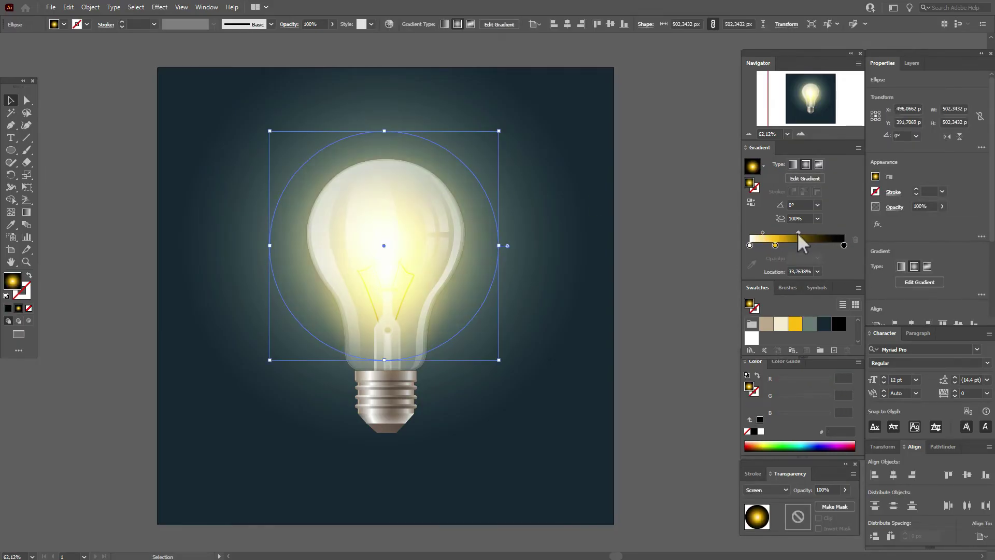
mouse_move(501, 249)
left_mouse_down()
mouse_move(518, 253)
mouse_move(481, 251)
left_mouse_up()
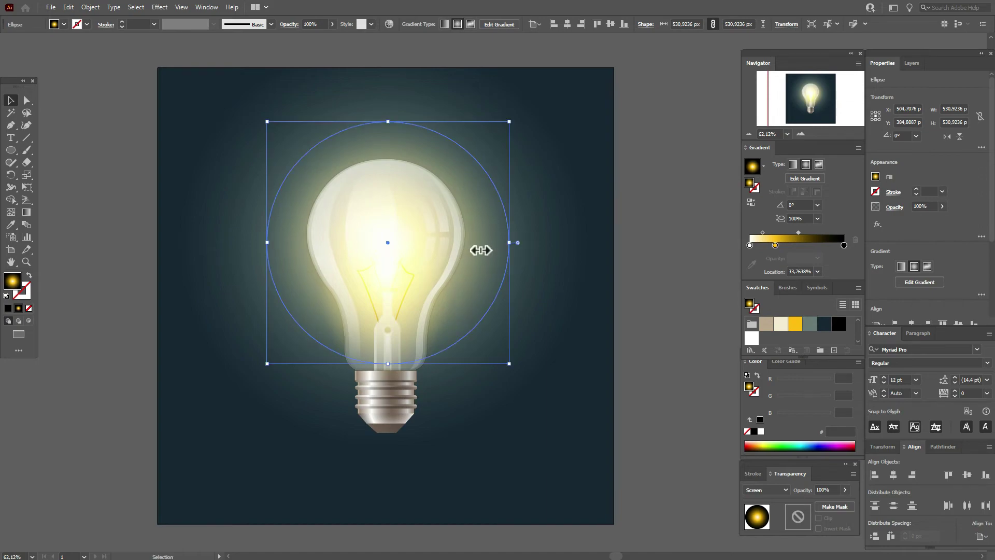
left_click(654, 275)
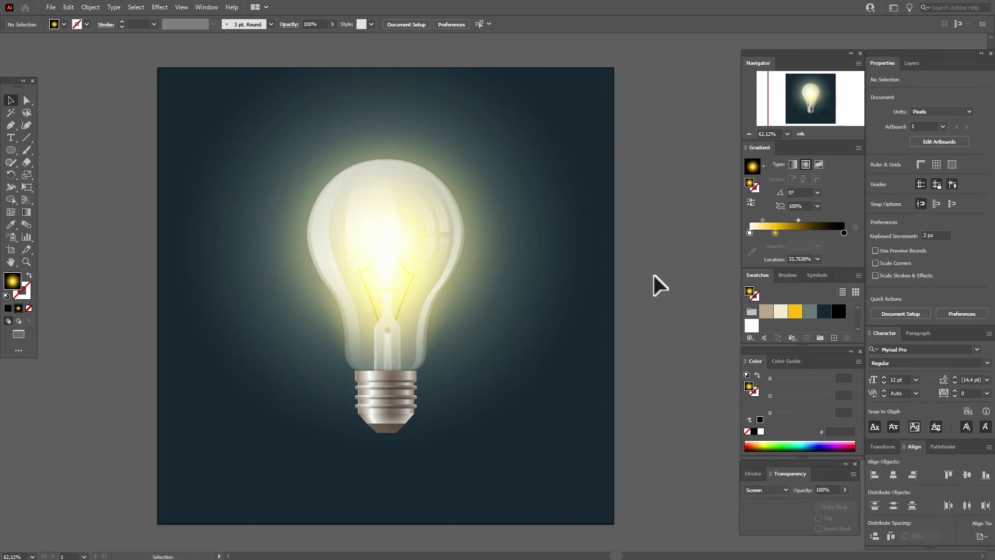
left_click(564, 349)
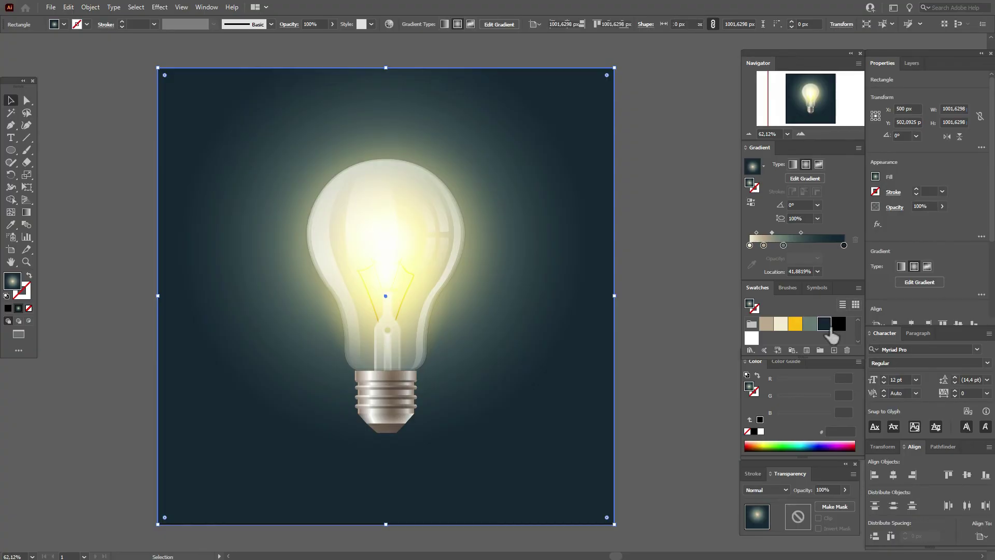
left_click(825, 325)
key("ctrl+z")
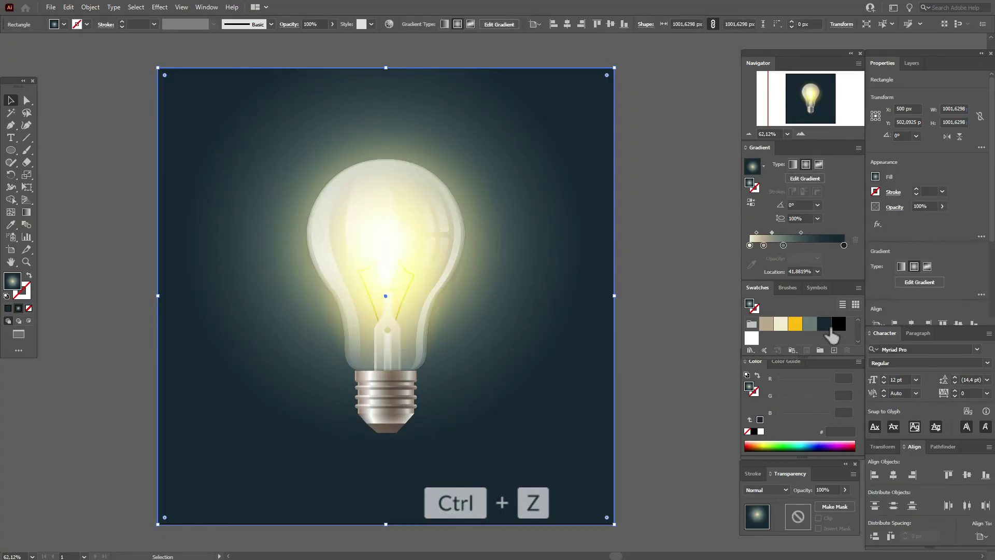
key("ctrl+shift+z")
key("ctrl+z")
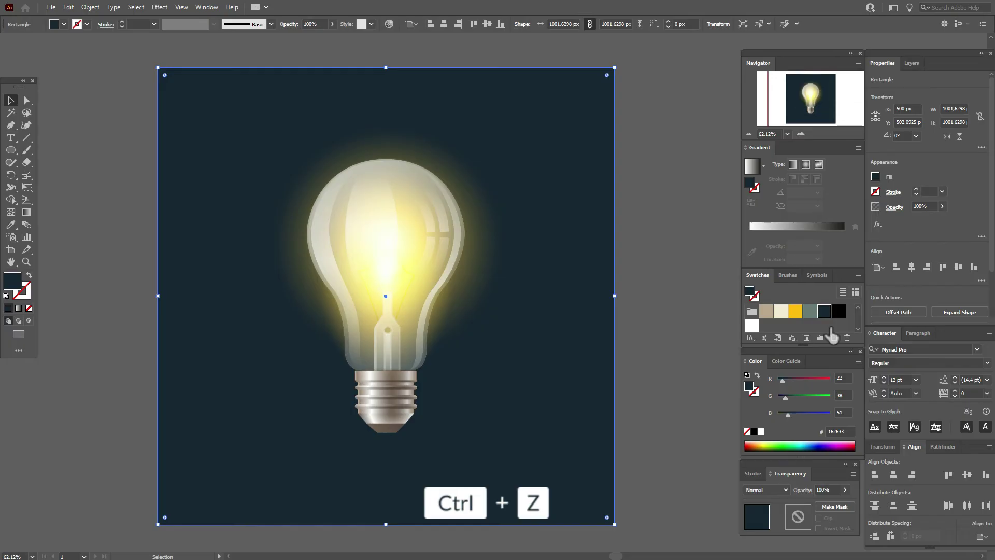
left_click(692, 343)
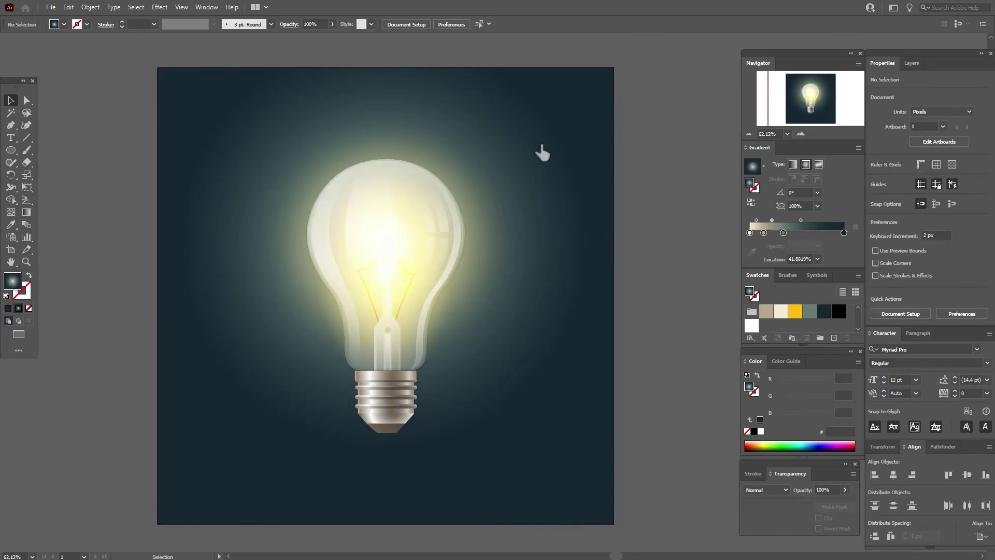